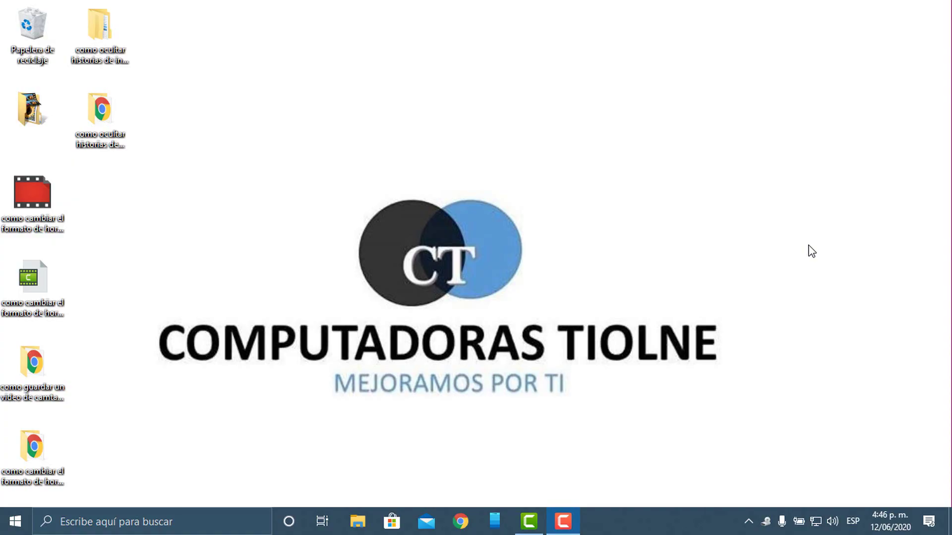
- Launch Word from the Start search and open the Idioma page of its Opciones
left_click(15, 522)
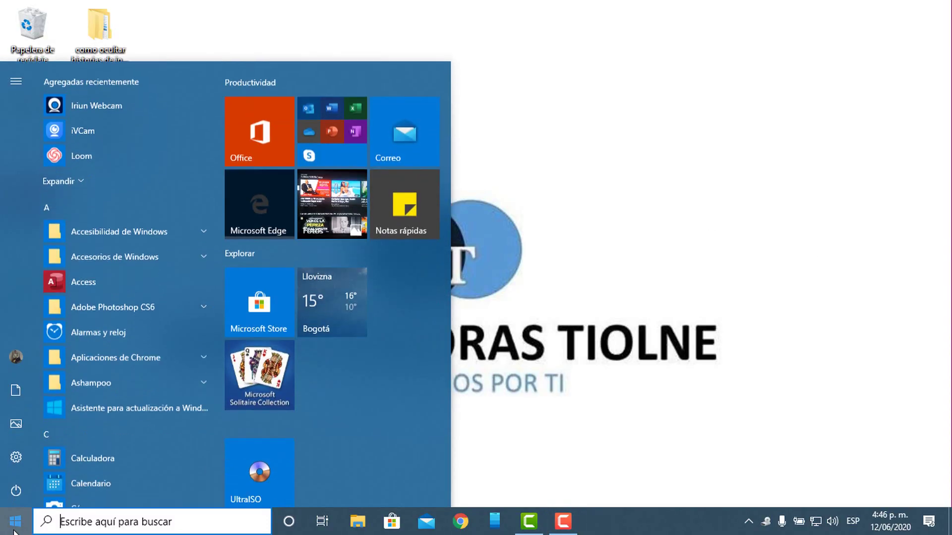
type("w")
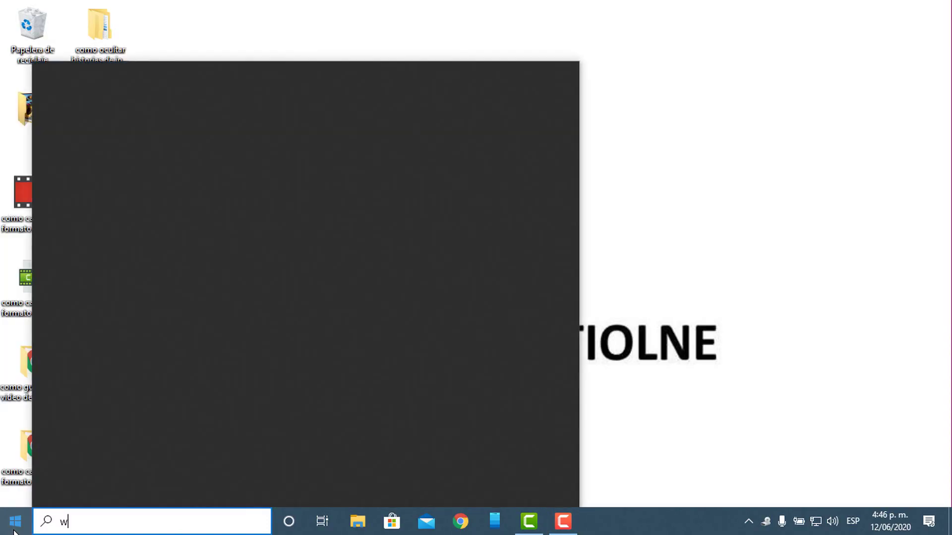
left_click(174, 132)
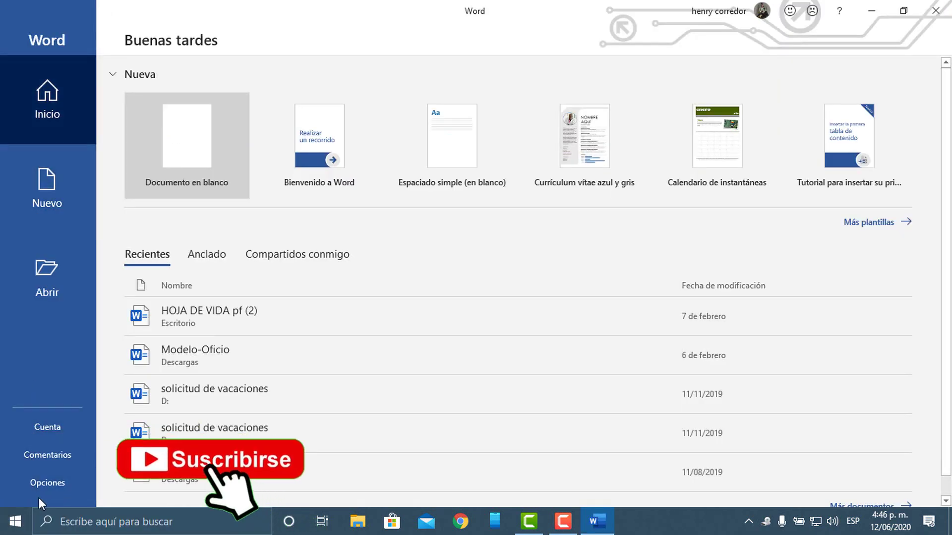
left_click(58, 489)
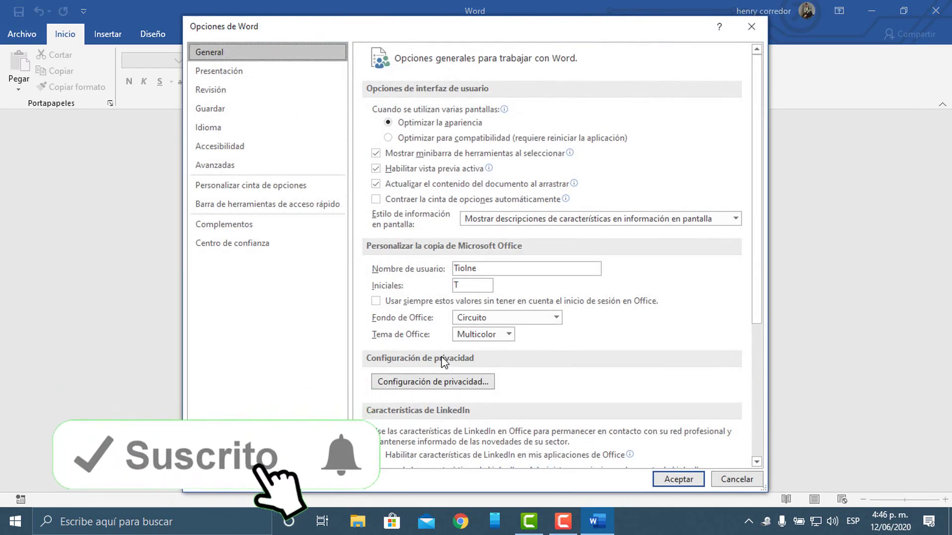
left_click(243, 128)
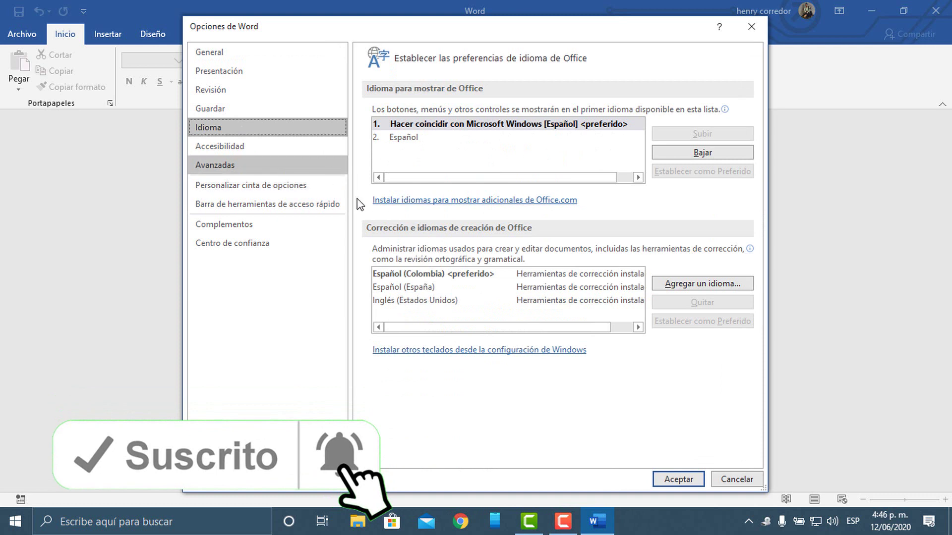
- Select Inglés as the additional Office display language and request its installation from Office.com
left_click(466, 204)
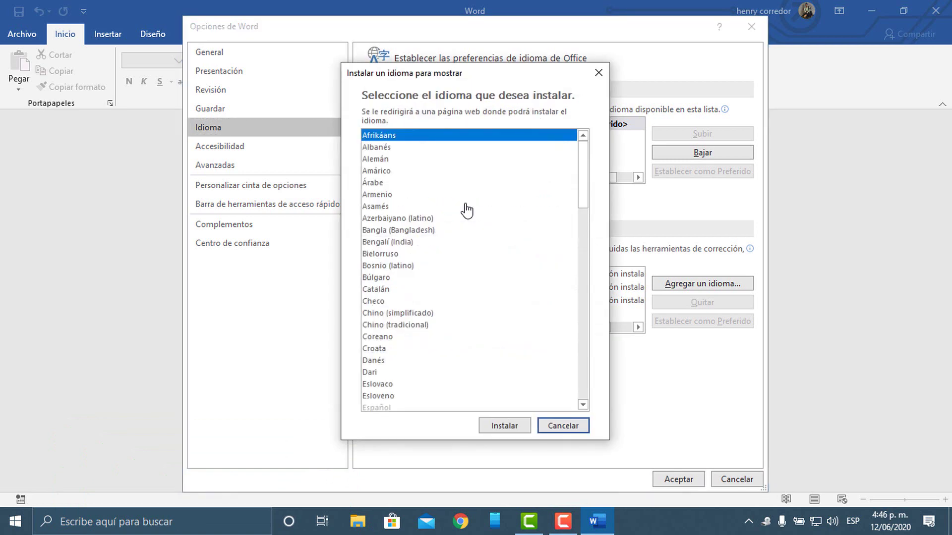
left_click(385, 254)
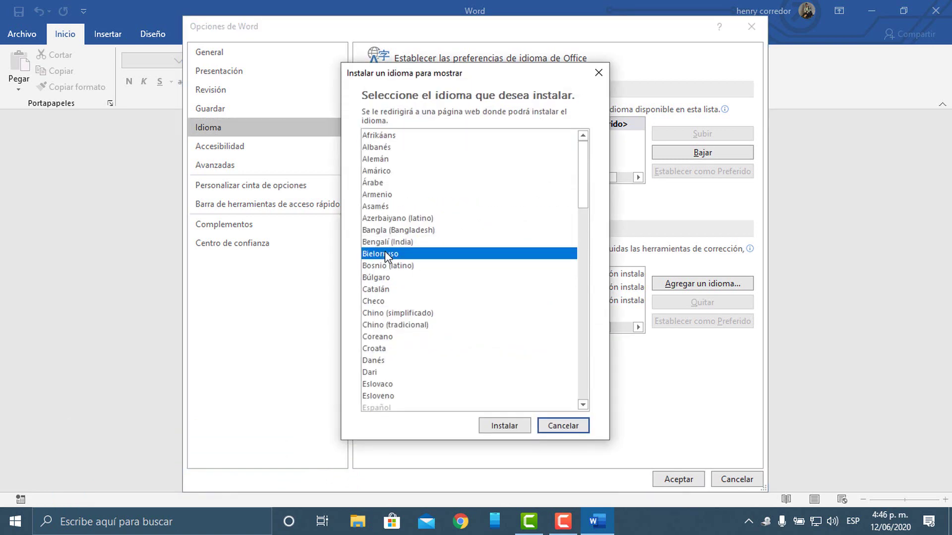
key("i")
scroll(397, 261, "down", 2)
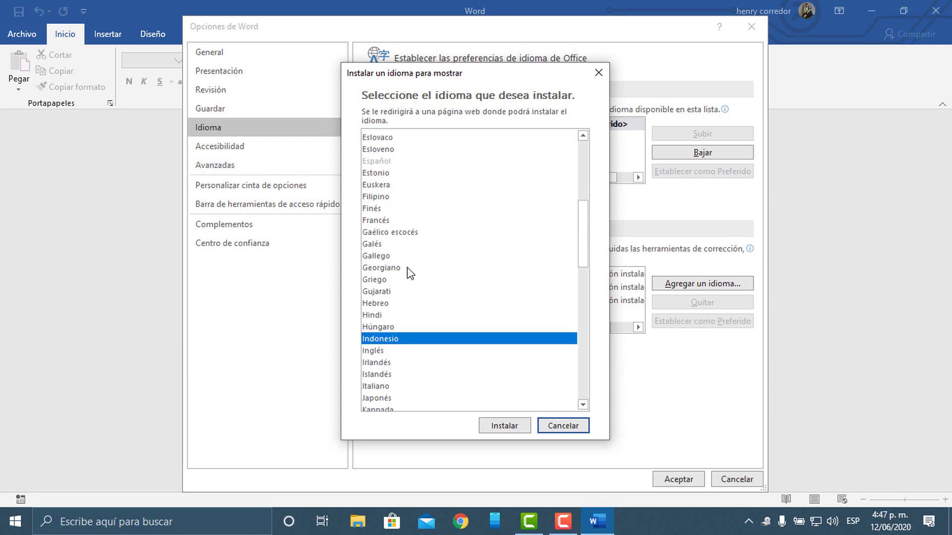
left_click(375, 349)
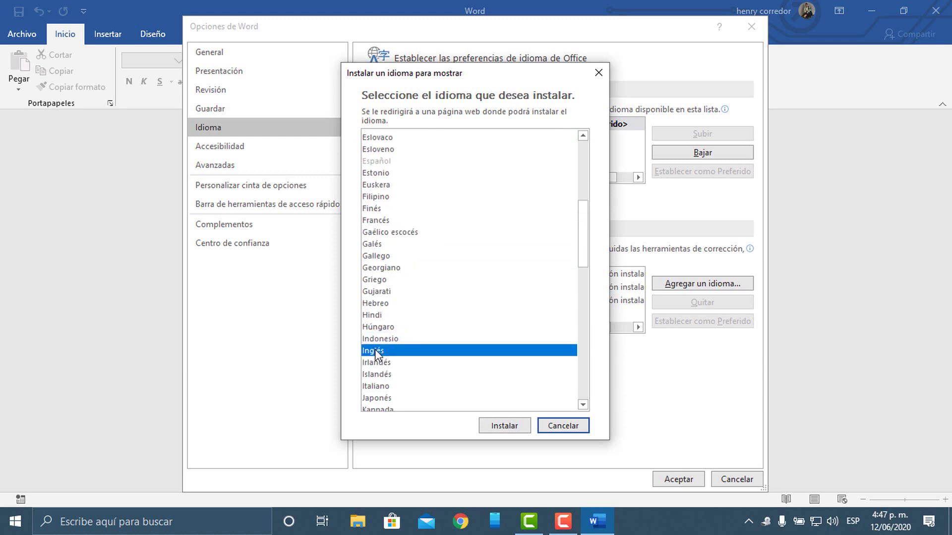
left_click(505, 427)
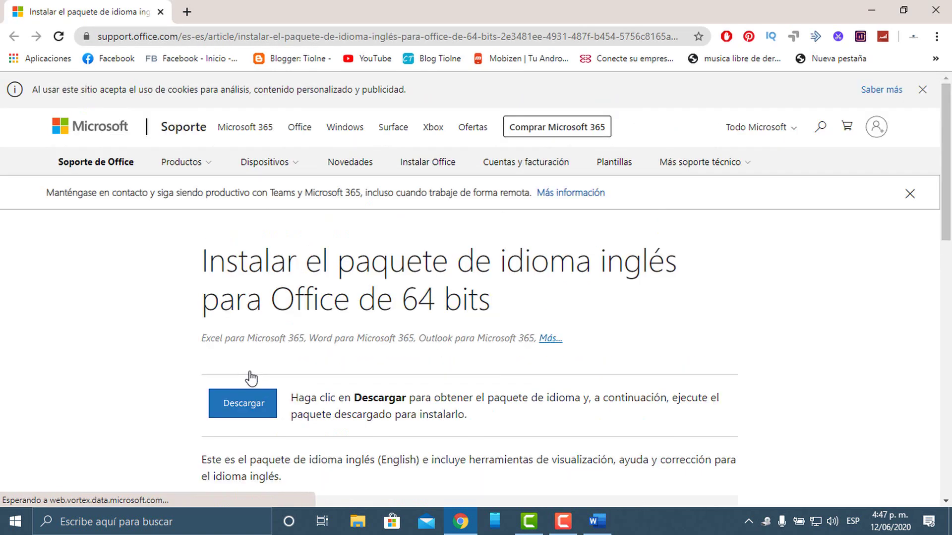
- Download and keep OfficeSetup.exe (5,280 KB), then show it in the Downloads folder
left_click(243, 411)
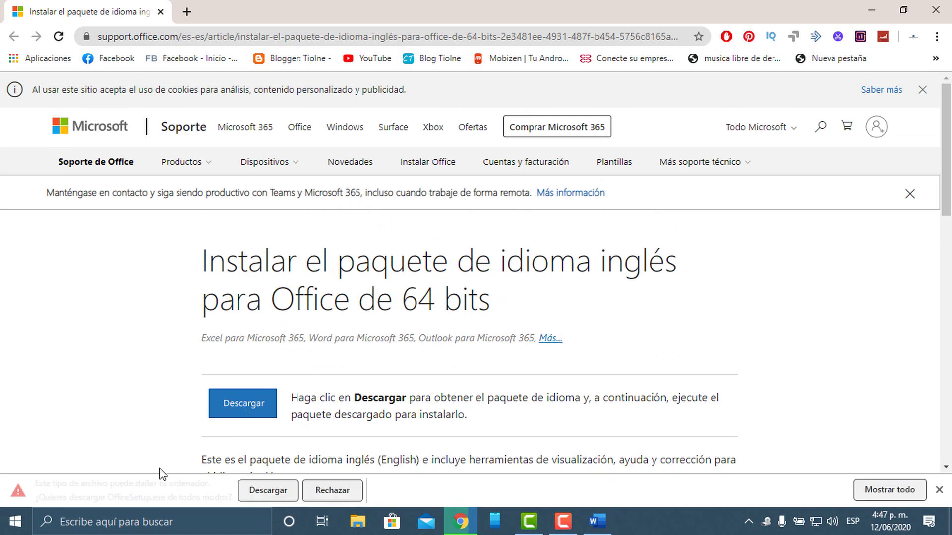
left_click(267, 490)
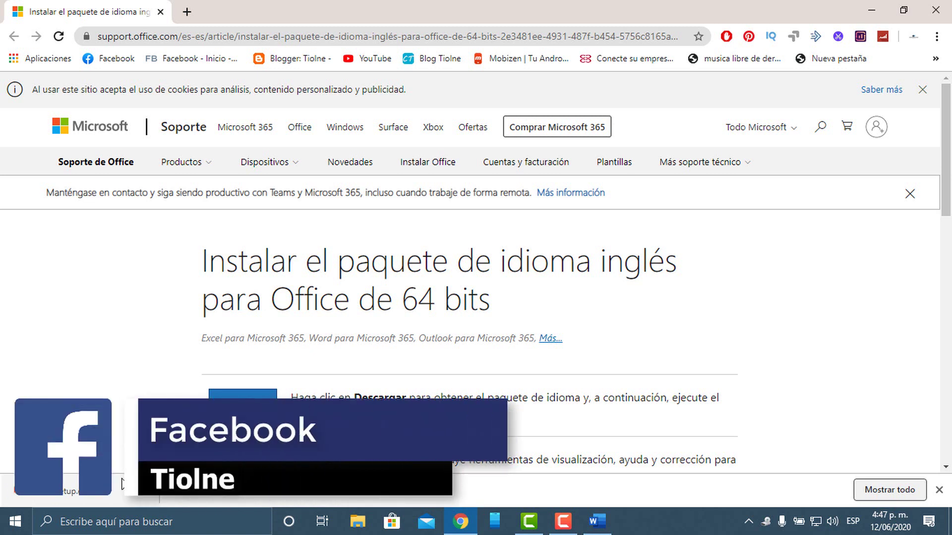
right_click(92, 493)
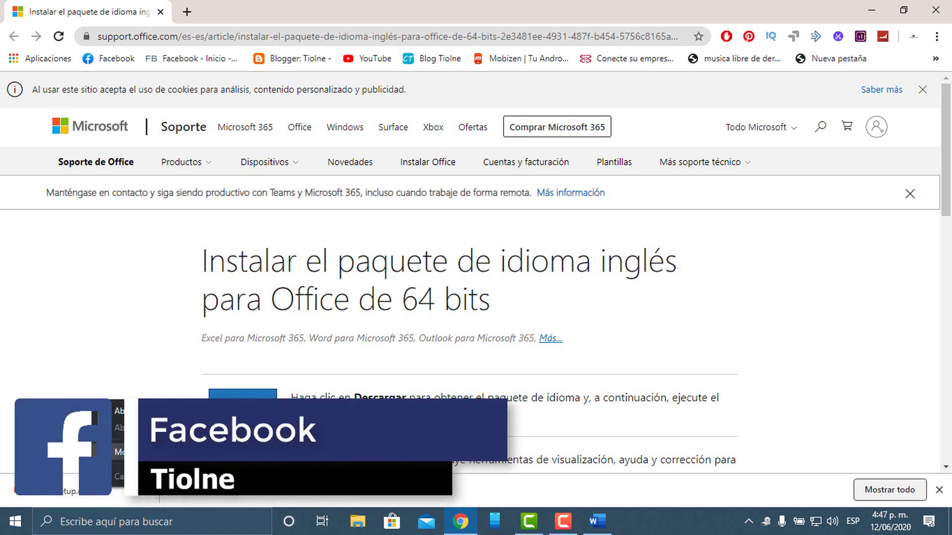
left_click(94, 452)
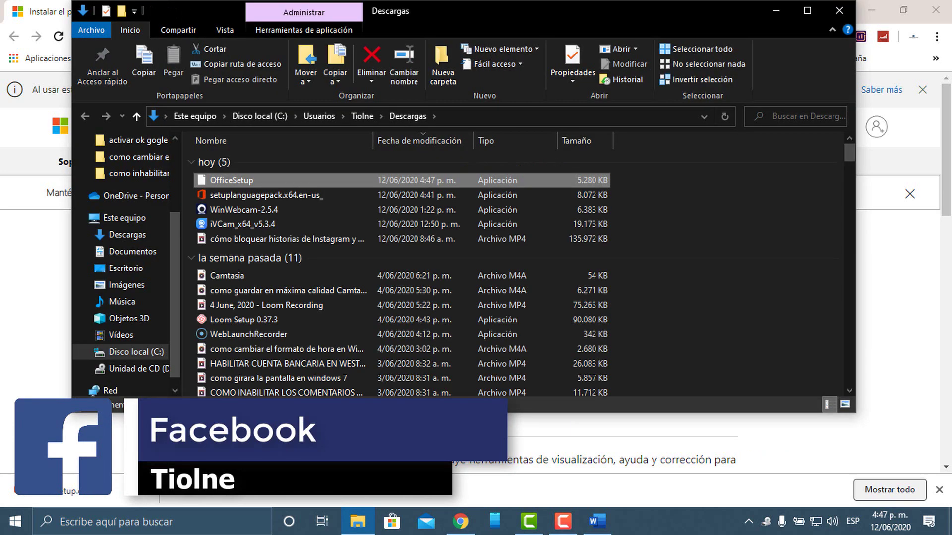
- Run OfficeSetup as administrator and approve the UAC prompt with Sí
right_click(236, 182)
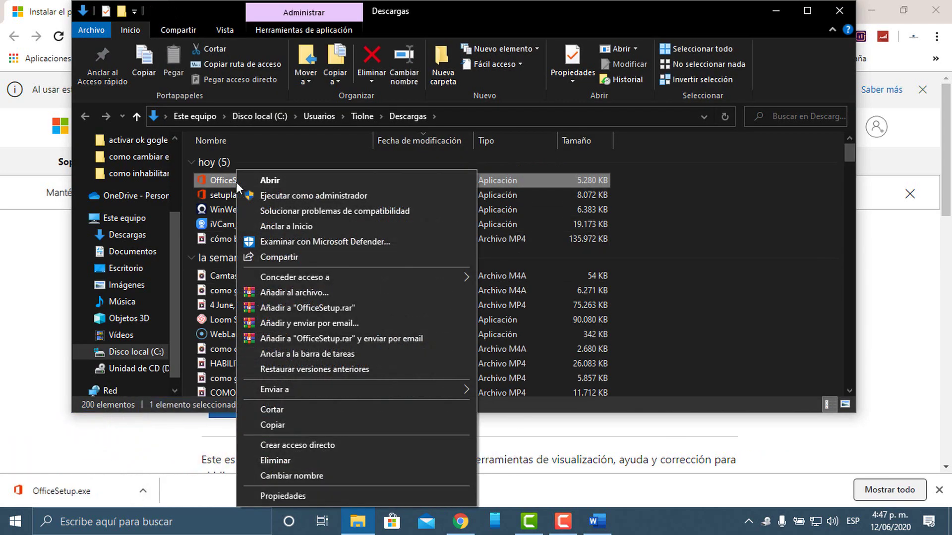
left_click(275, 199)
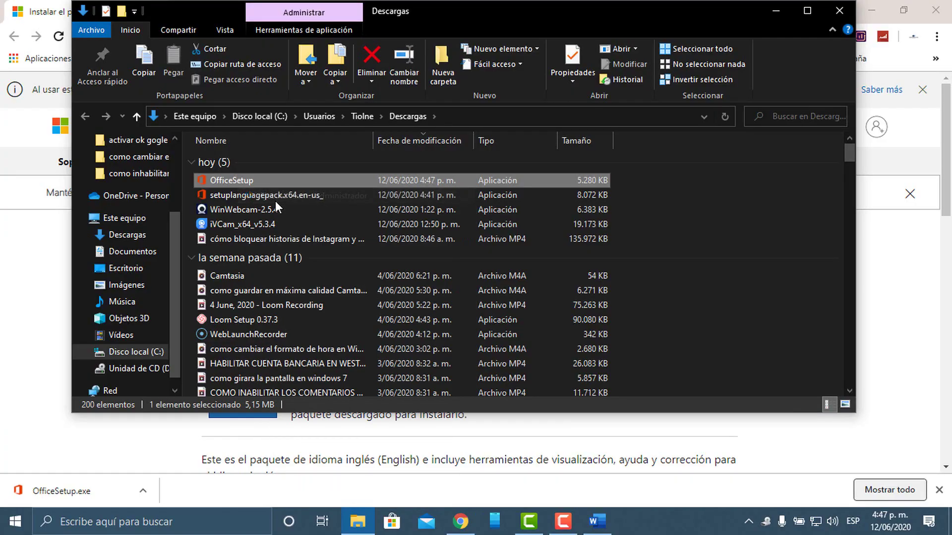
left_click(839, 10)
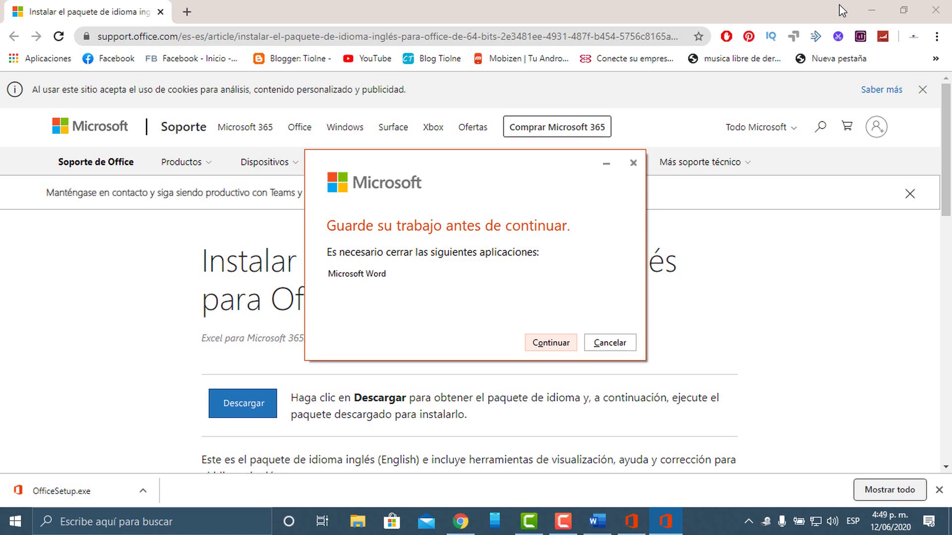
- Continue so the installer closes Word and installs the English pack, then close the installer
key("Return")
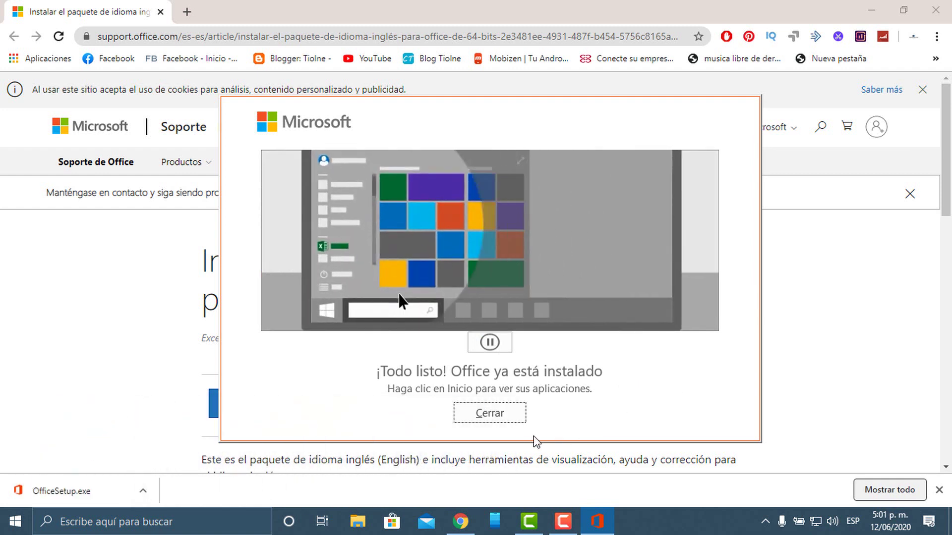
left_click(495, 422)
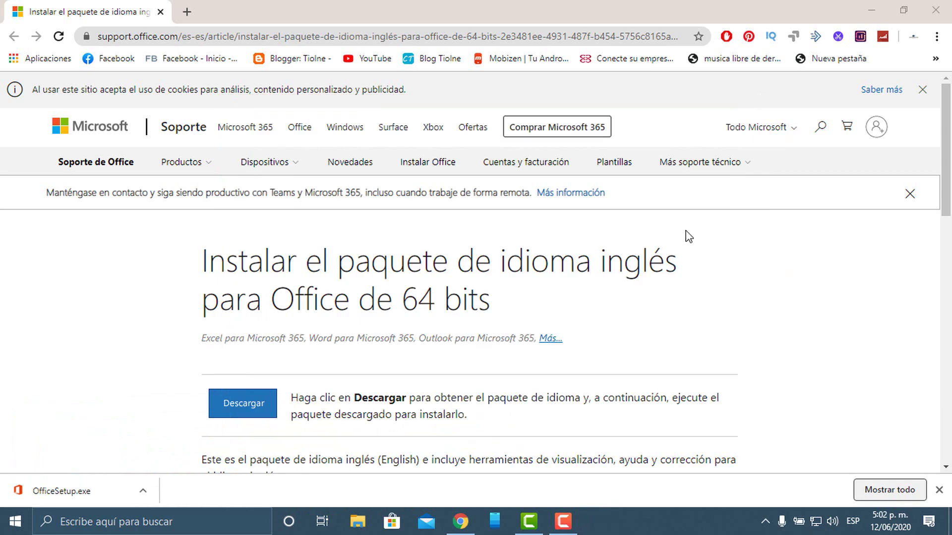
- Relaunch Word and go to the Idioma page of its Opciones
left_click(15, 522)
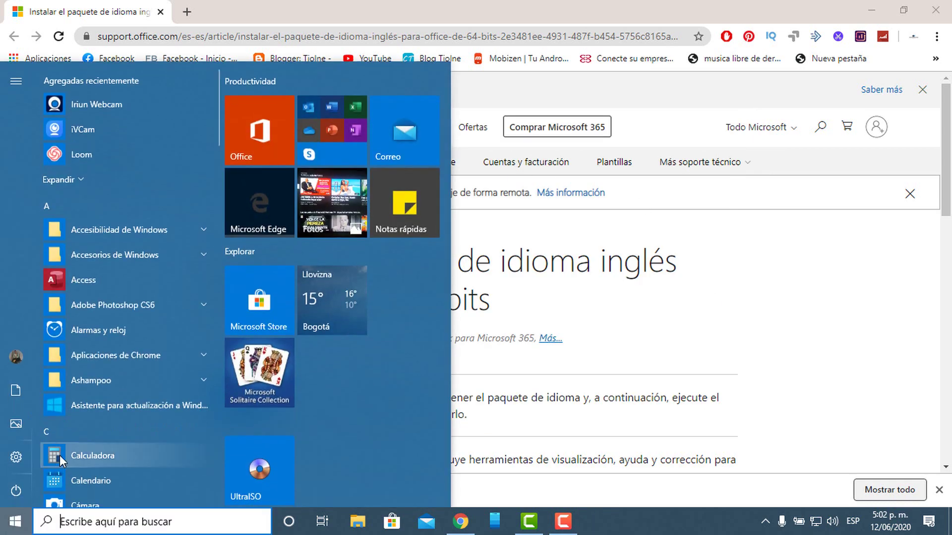
type("w")
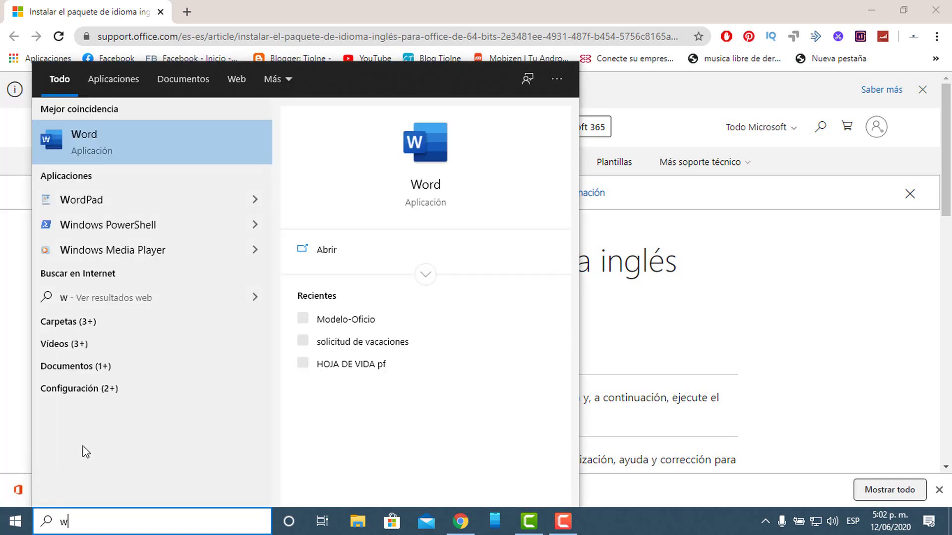
left_click(109, 146)
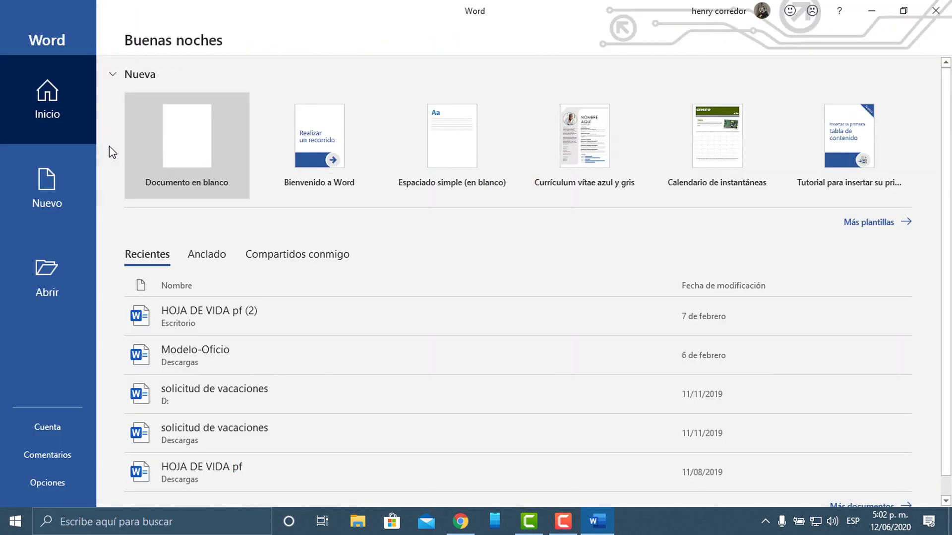
left_click(58, 492)
left_click(215, 128)
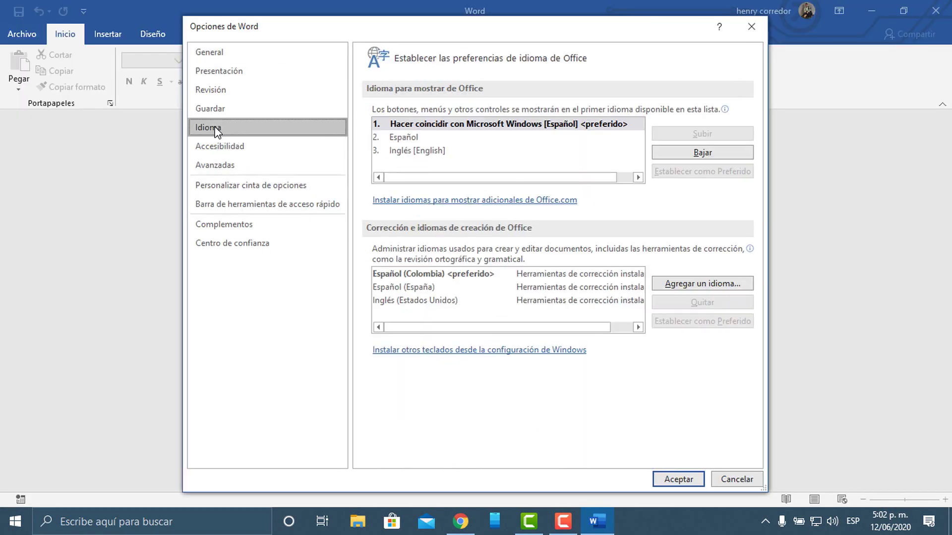
- Set Inglés [English] as the preferred display language and acknowledge the restart notice
left_click(423, 151)
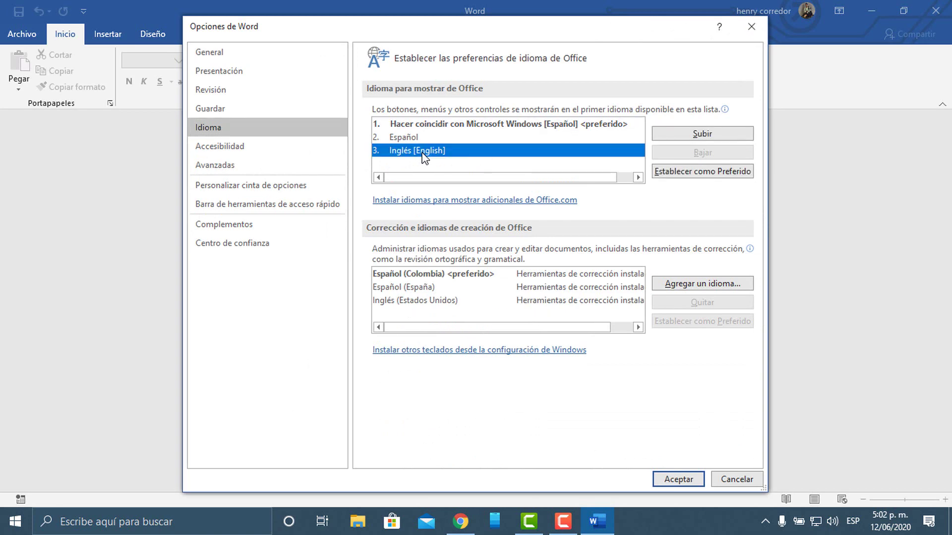
left_click(671, 172)
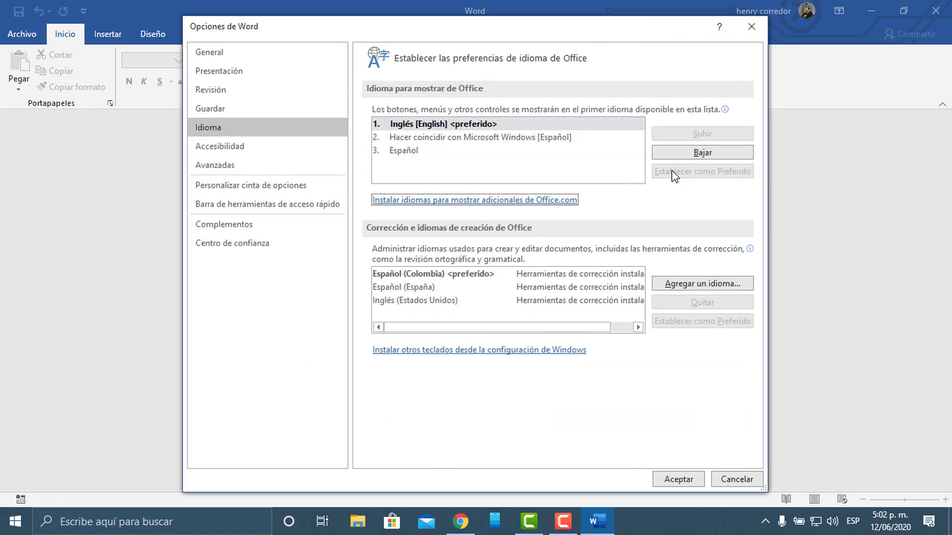
left_click(683, 479)
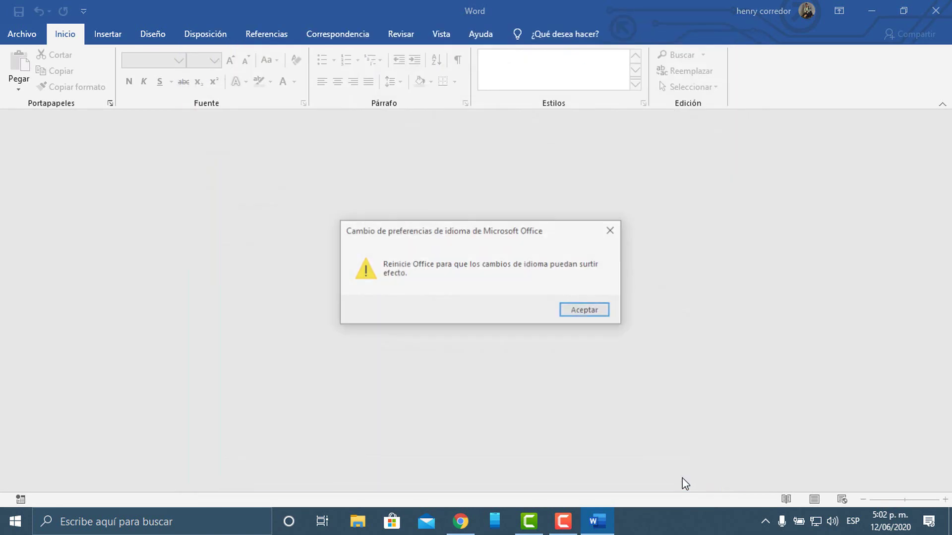
left_click(585, 312)
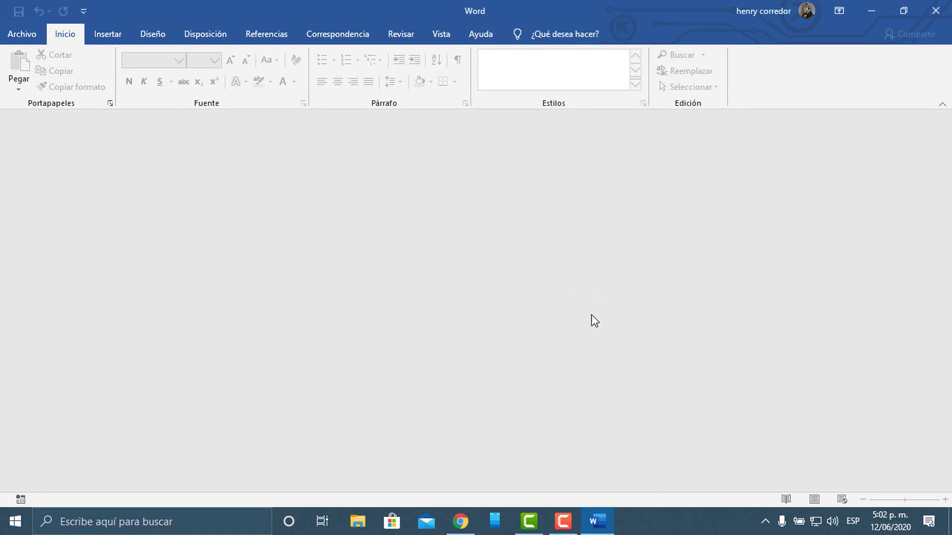
- Close Word and reopen it from the Start menu to load the English interface
left_click(942, 18)
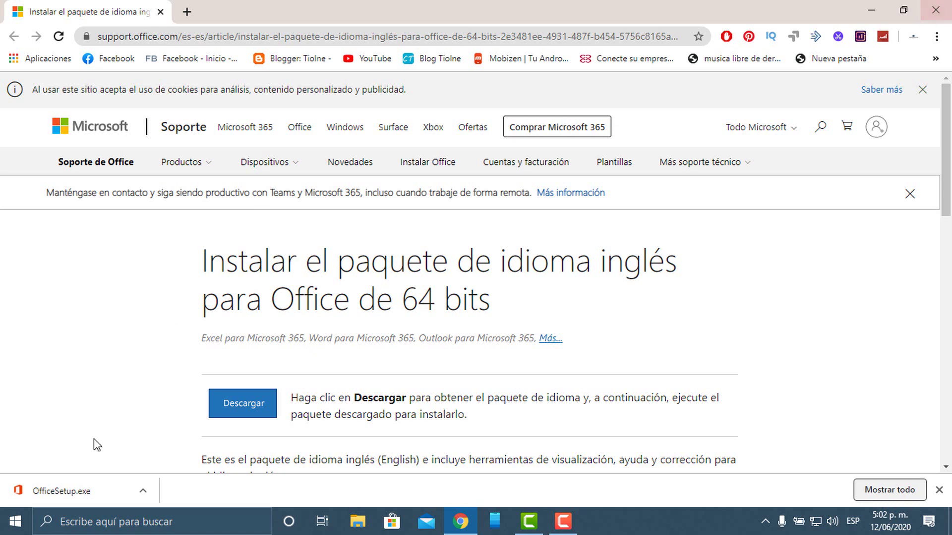
left_click(8, 531)
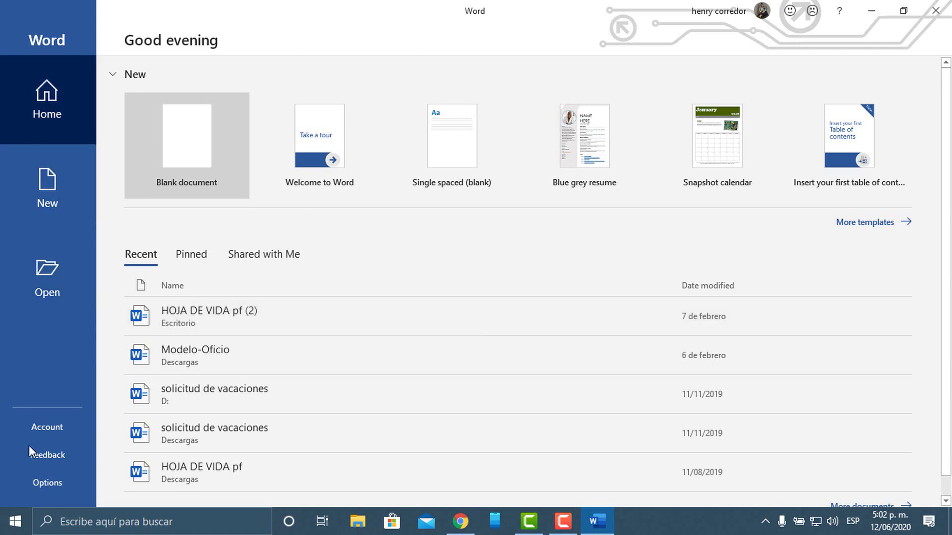
- Set Spanish [español] as preferred display language in Options > Language, acknowledge the restart, and close Word
left_click(40, 486)
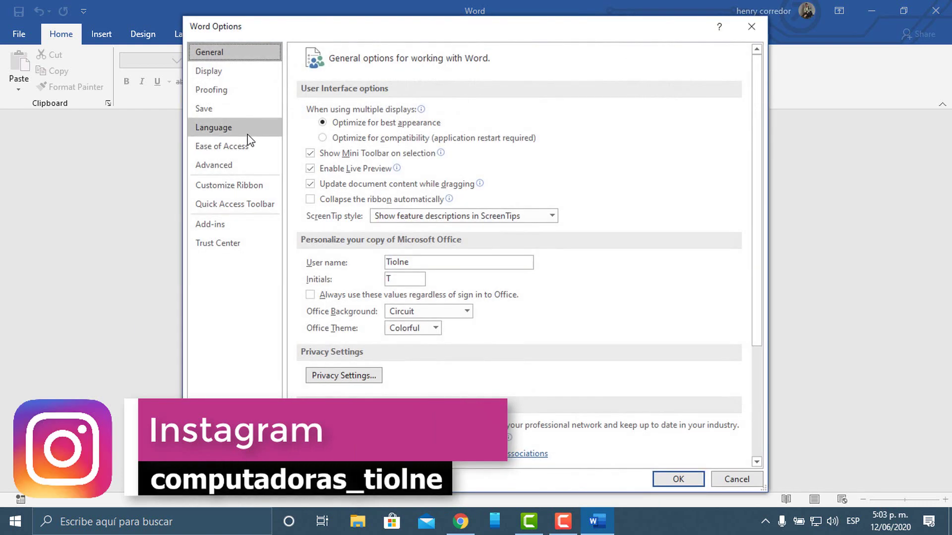
left_click(245, 140)
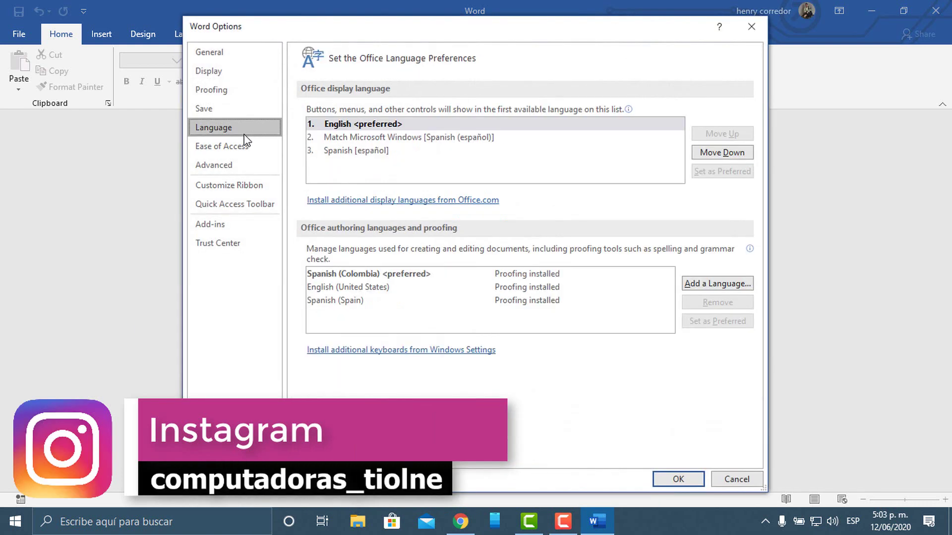
left_click(376, 155)
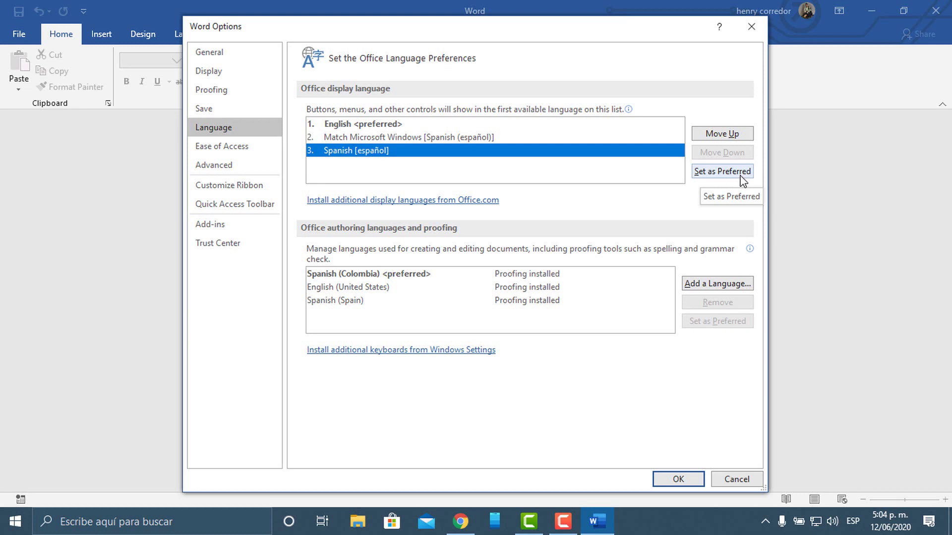
left_click(742, 176)
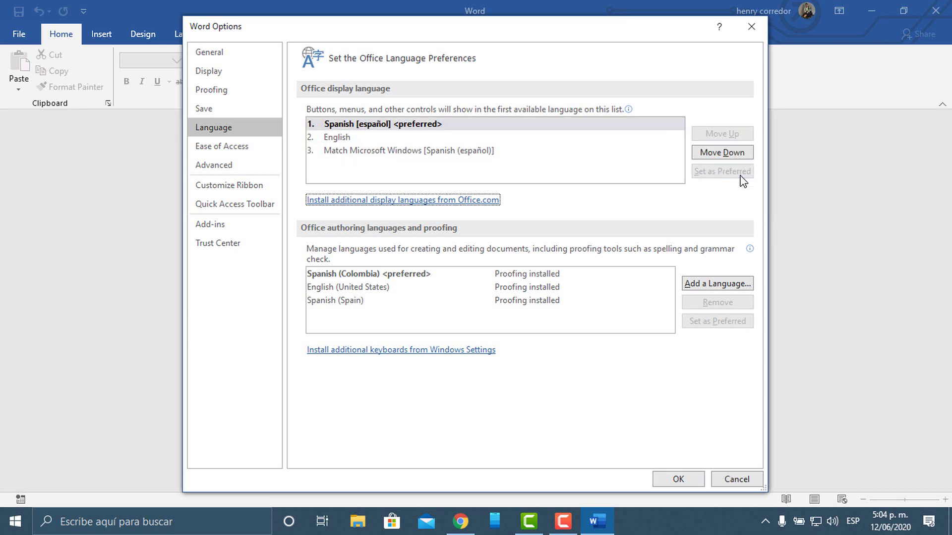
left_click(691, 481)
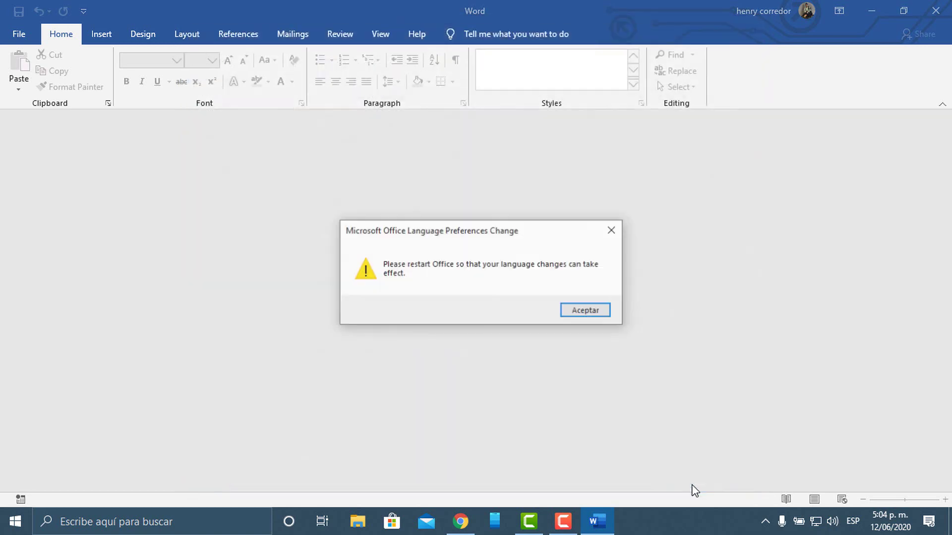
left_click(602, 312)
left_click(942, 7)
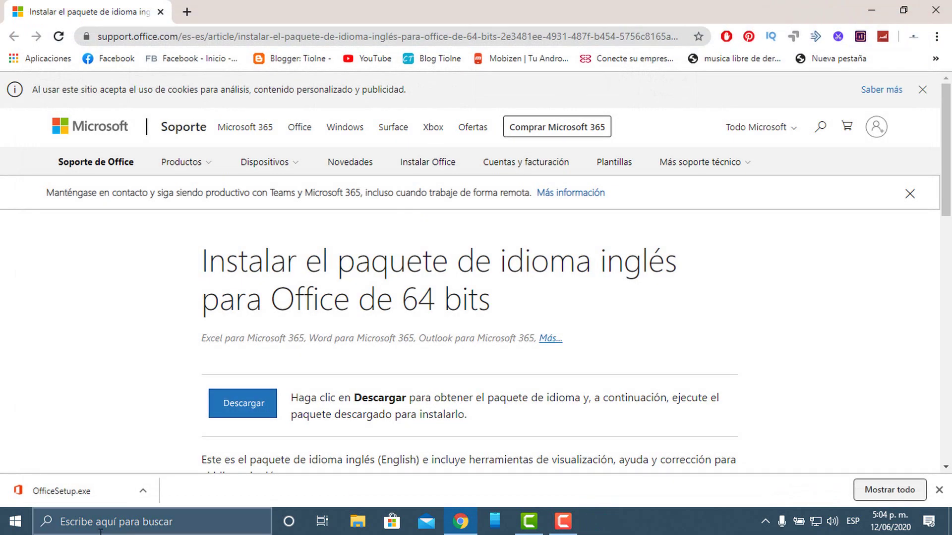
- Relaunch Word via the 'w' search to confirm its interface is back in Spanish
left_click(28, 531)
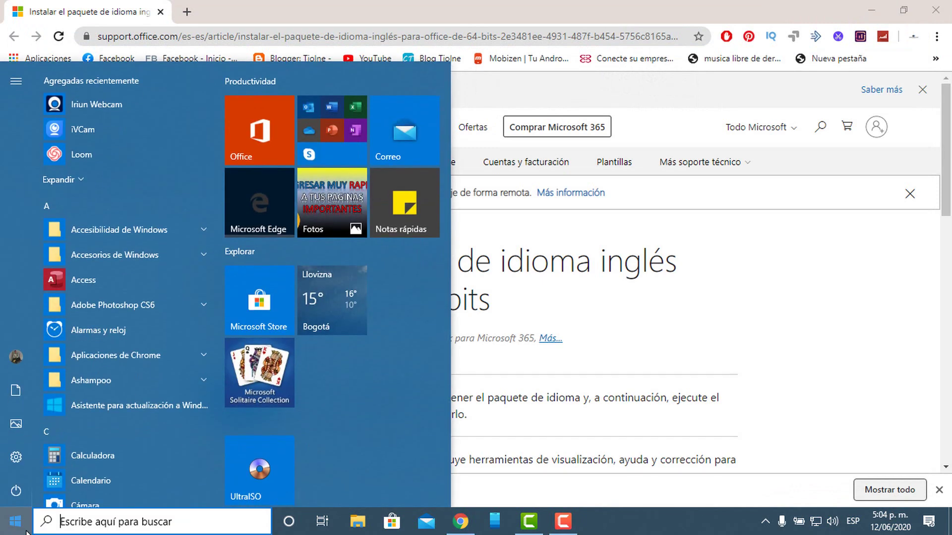
type("w")
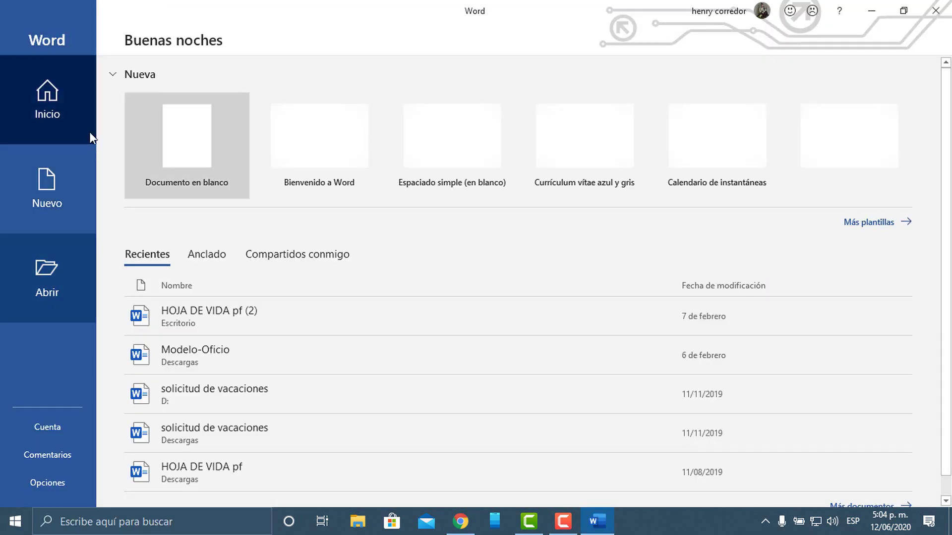
left_click(16, 527)
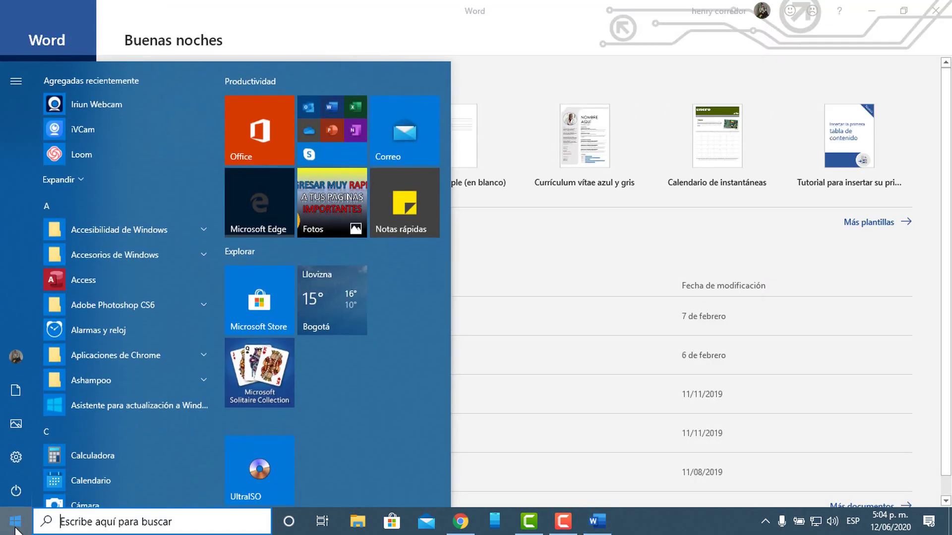
left_click(15, 526)
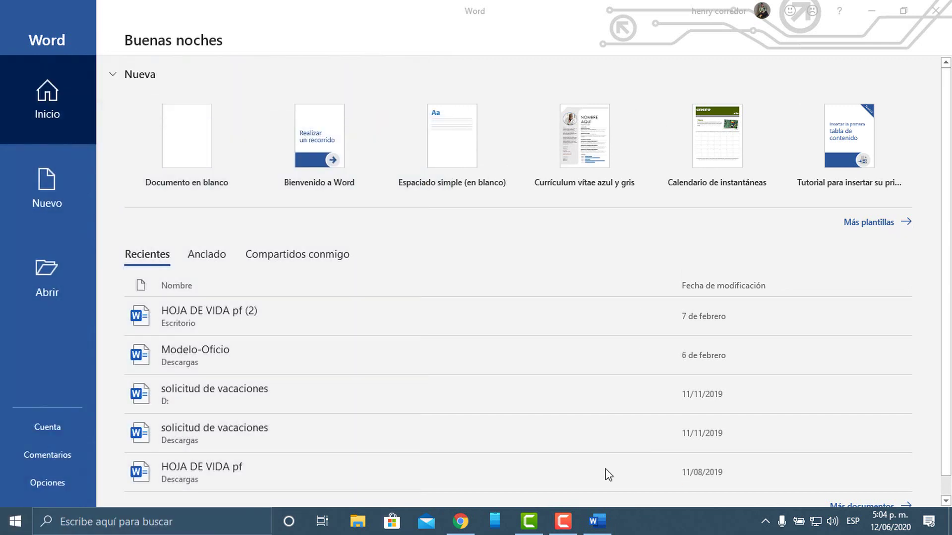
- Search 'po' and launch PowerPoint
left_click(15, 527)
type("po")
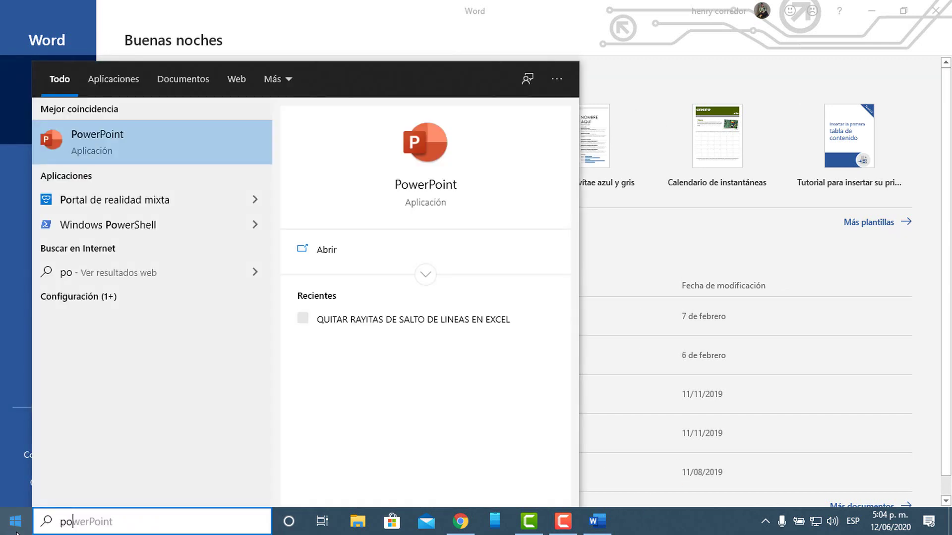
left_click(166, 142)
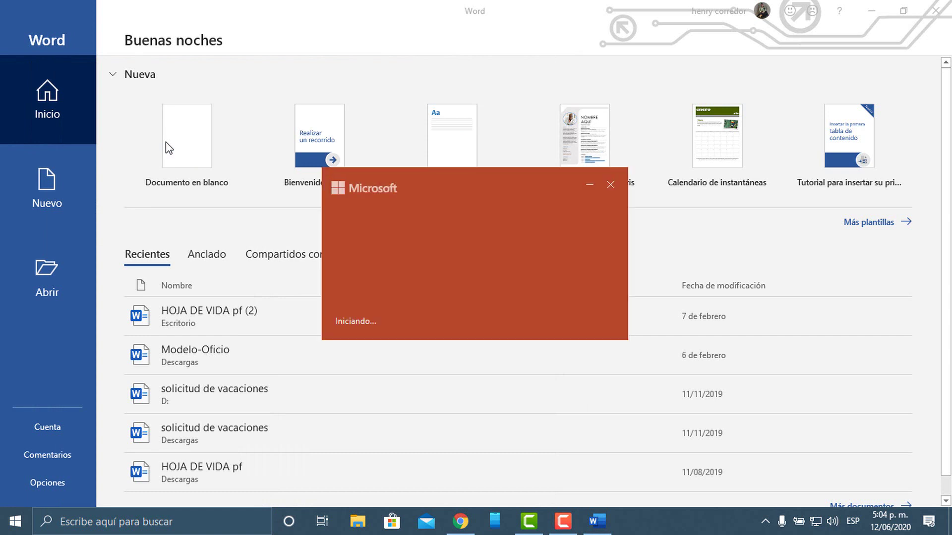